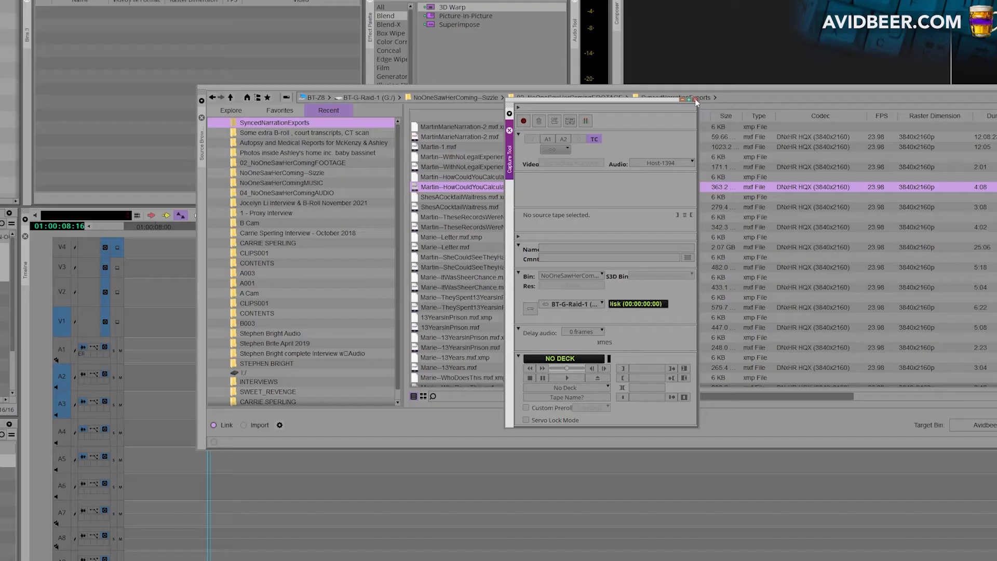
Step: Close the Capture Tool and bring Martin--HowCouldYouCalculate.mxf into the AvidbeerLink bin as both an imported and a linked clip
left_click(694, 98)
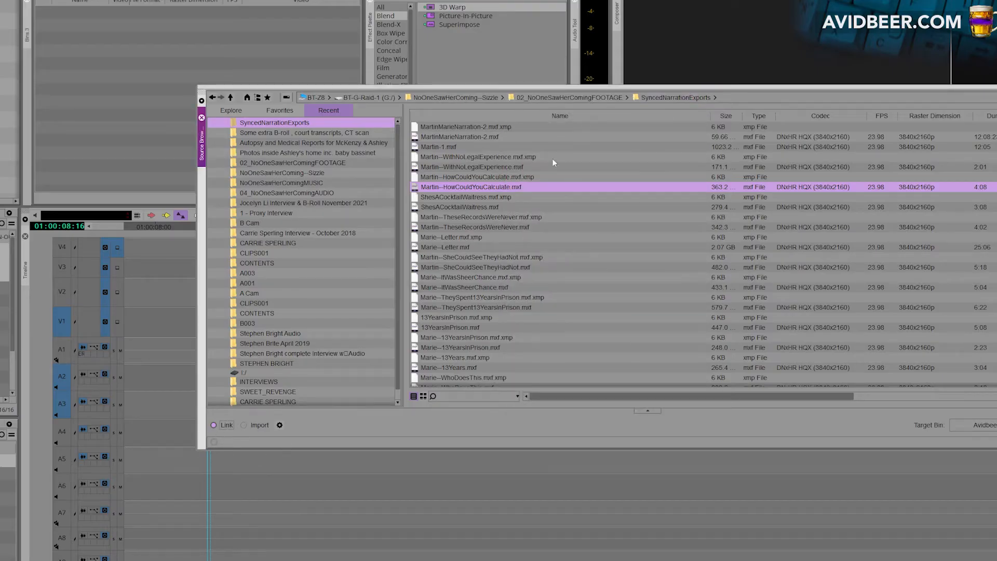
left_click(244, 425)
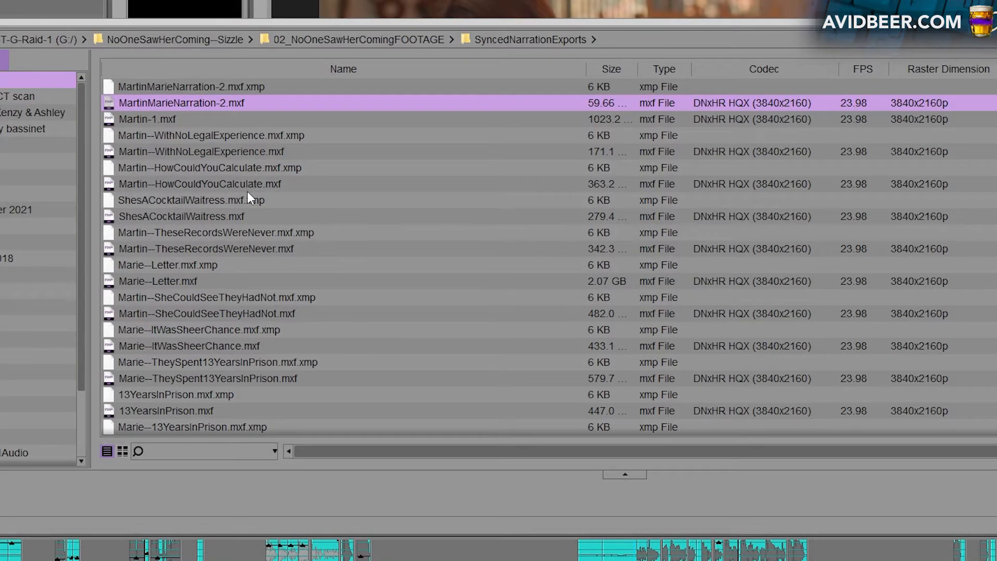
left_click(239, 184)
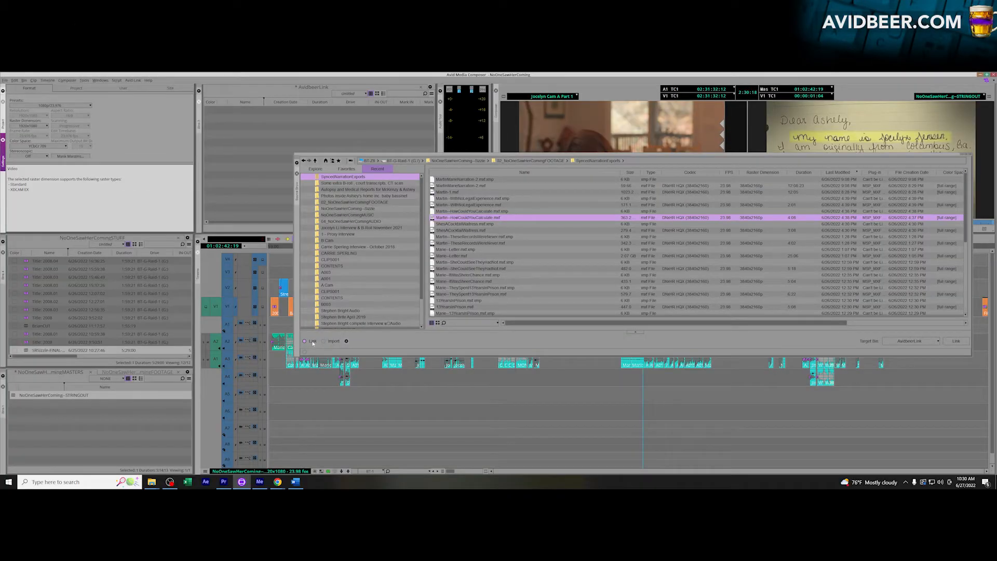
left_click(2, 123)
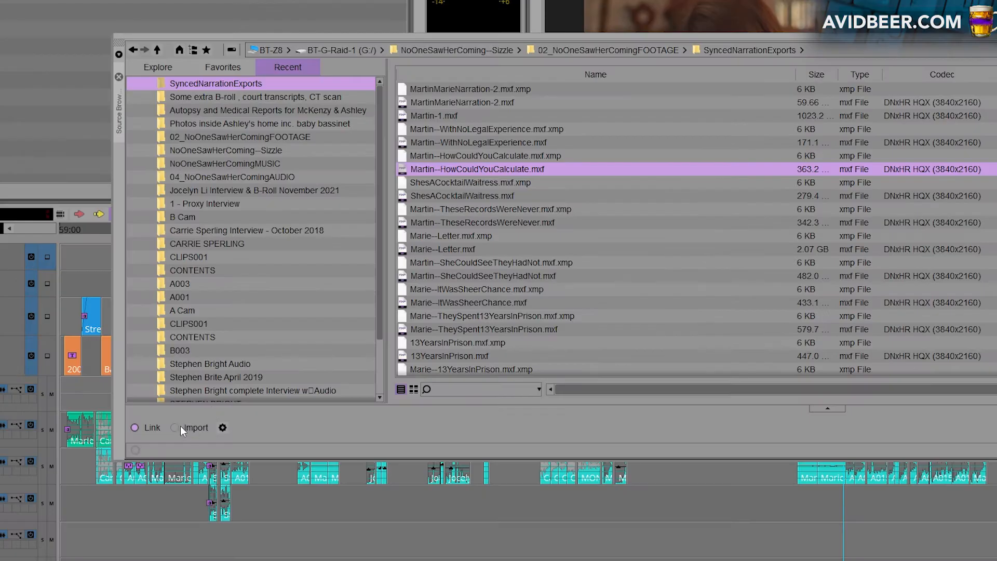
left_click(996, 428)
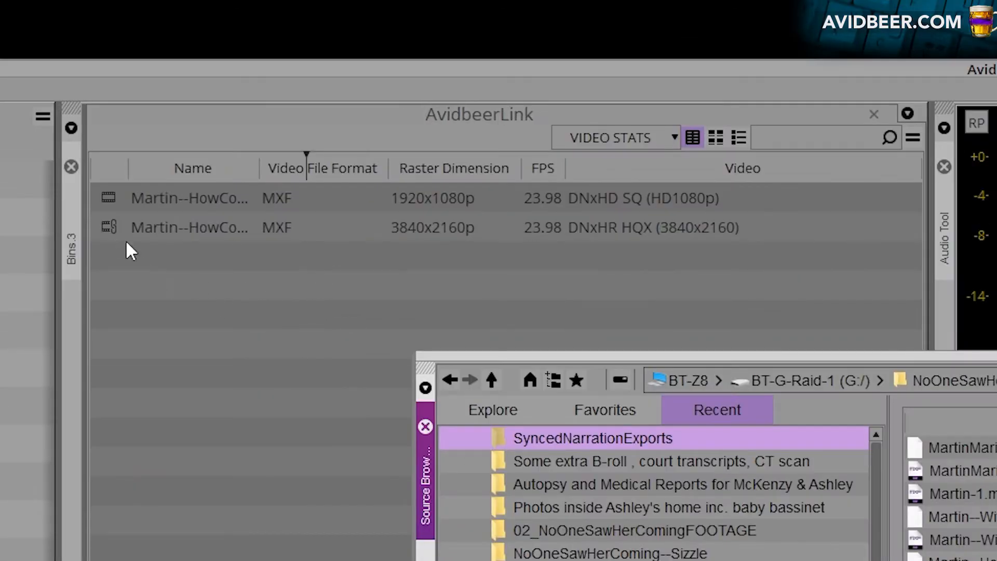
Step: Move the Source Browser clear of the bin and open the transcode settings for the linked 3840x2160 clip
left_click_drag(897, 362, 853, 517)
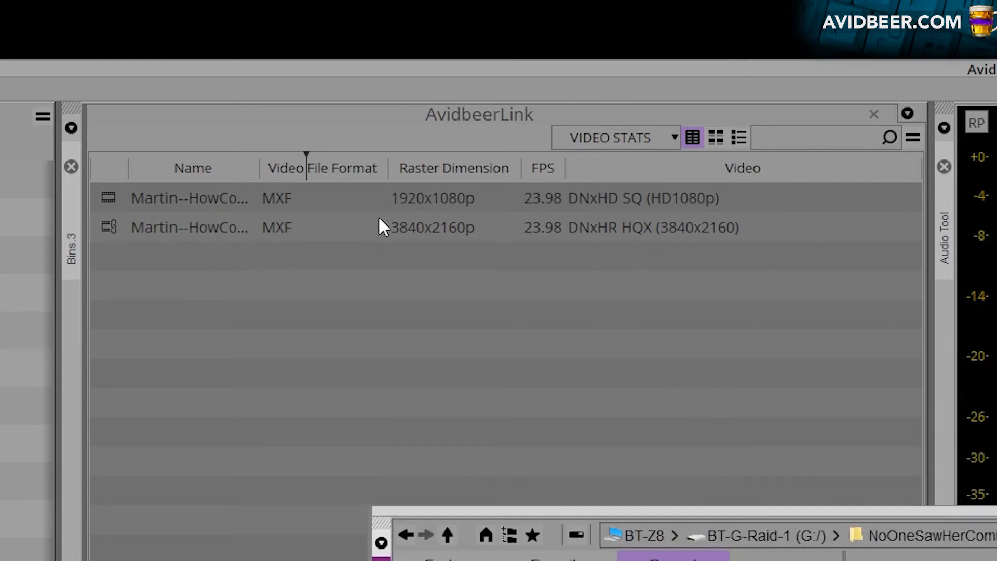
left_click(490, 205)
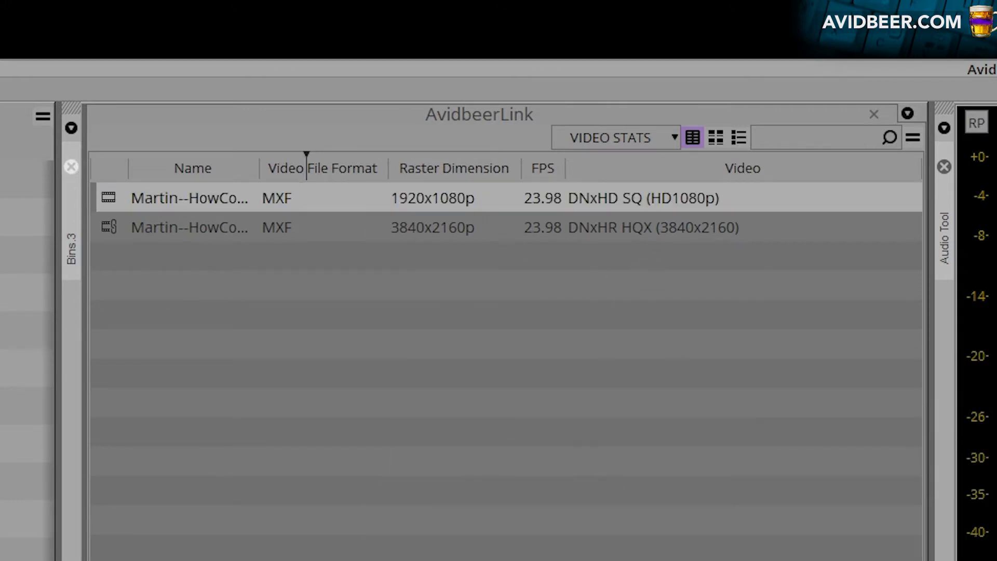
left_click(677, 229)
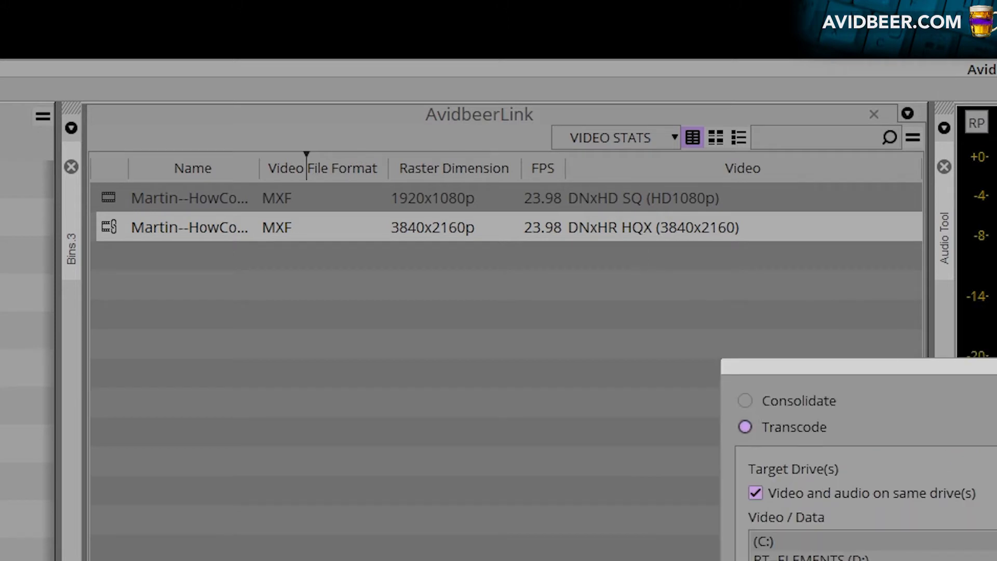
key("Return")
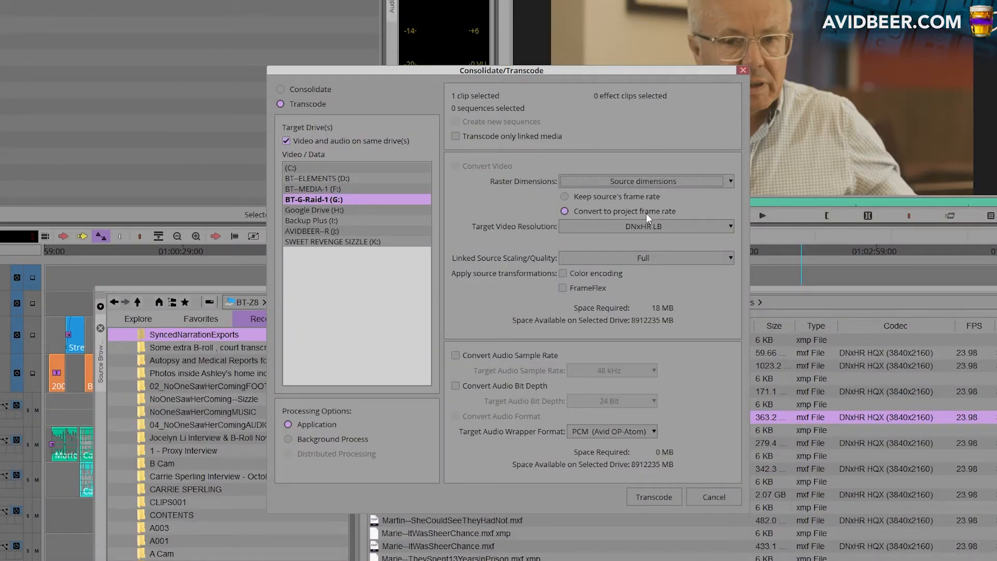
Step: Transcode the linked clip to DNxHR HQX, keeping the source's frame rate
left_click(579, 194)
left_click(730, 227)
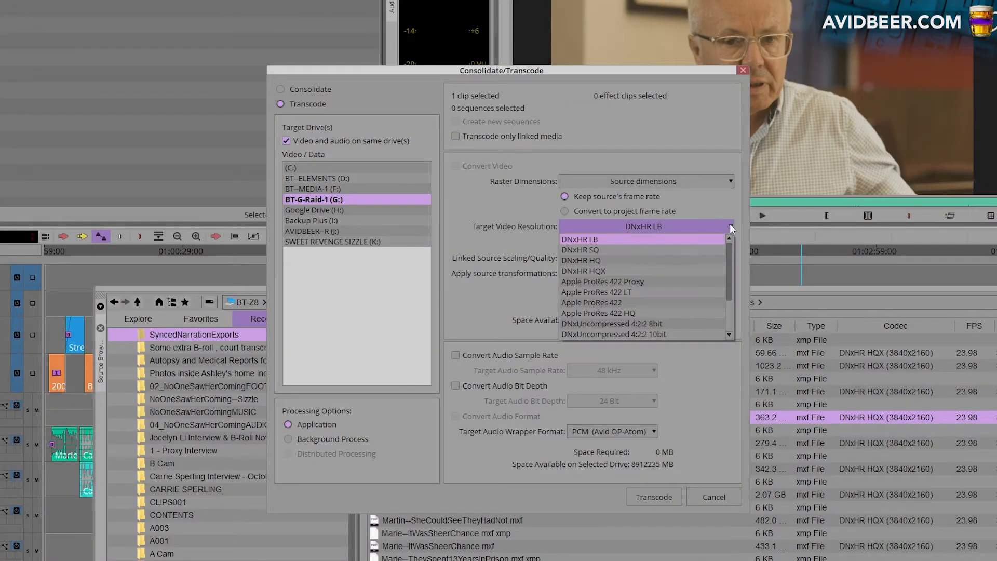
left_click(729, 317)
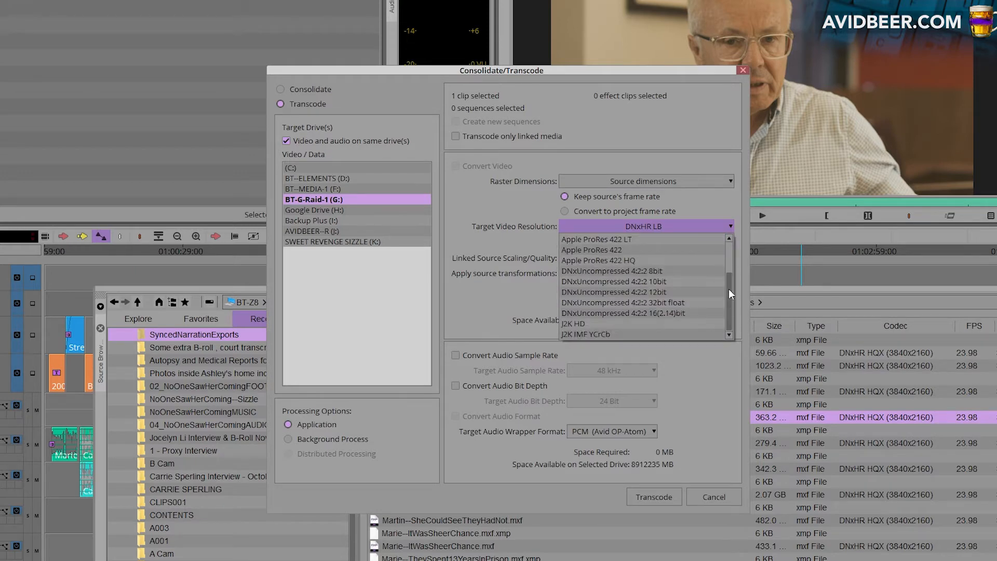
scroll(728, 288, "up", 2)
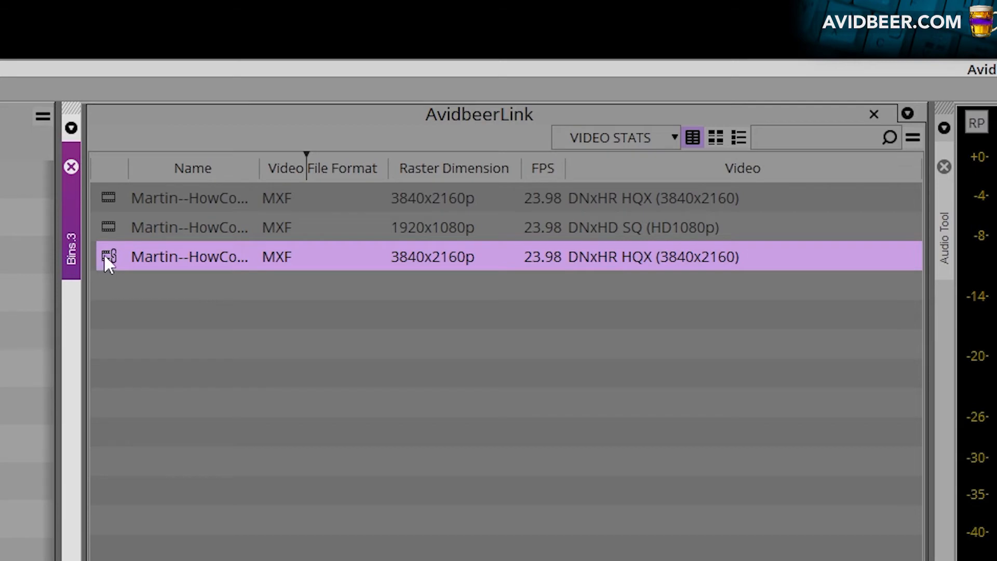
Step: Compare the transcoded, imported and linked versions of the clip in the AvidbeerLink bin
left_click(104, 195)
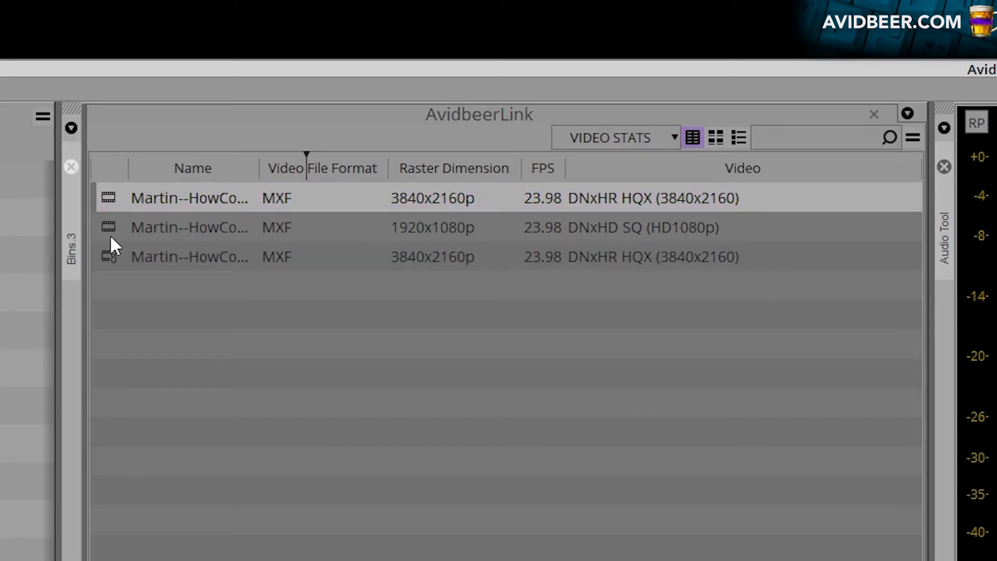
left_click(116, 197)
left_click(116, 260)
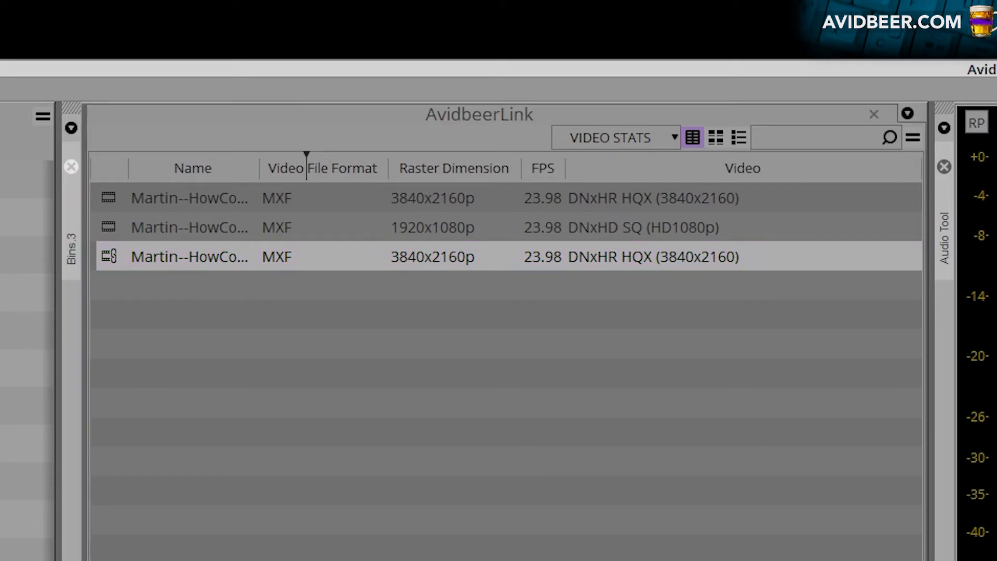
left_click(414, 432)
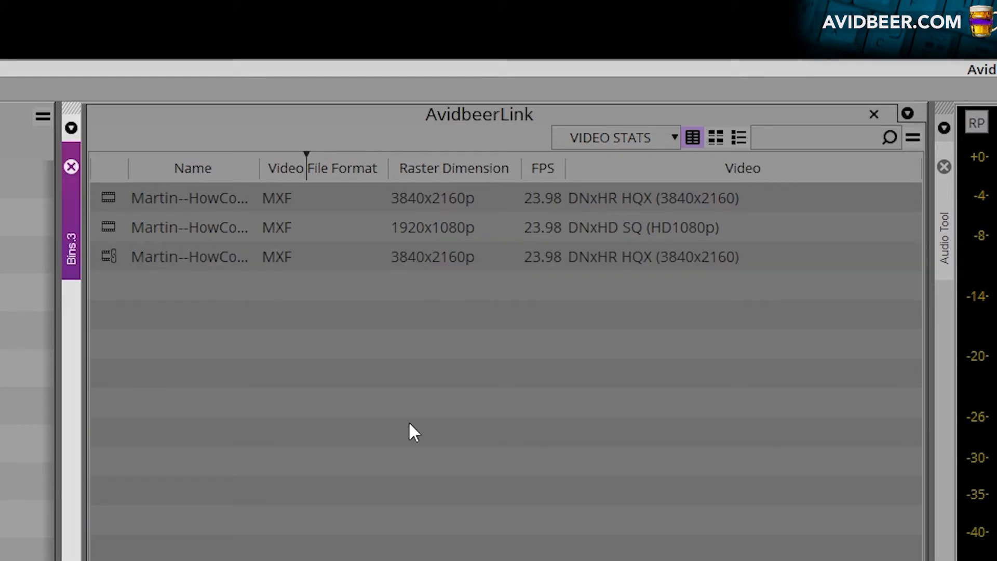
Step: Select the 1920x1080 clip in the bin, then mark and extract an empty section ahead of the clip in the Test sequence
left_click(115, 231)
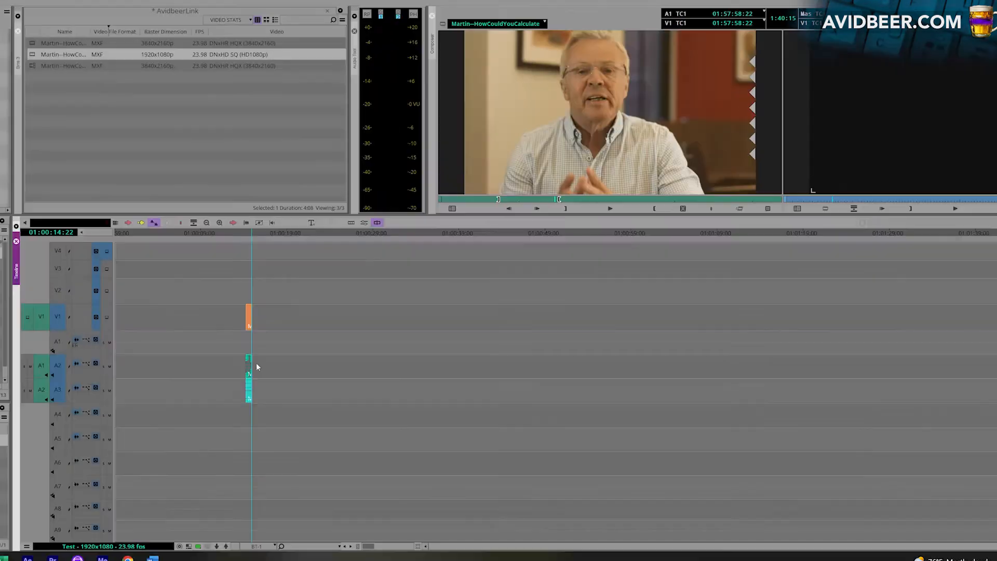
key("Up")
key("Up")
key("Up")
left_click_drag(296, 375, 462, 357)
key("o")
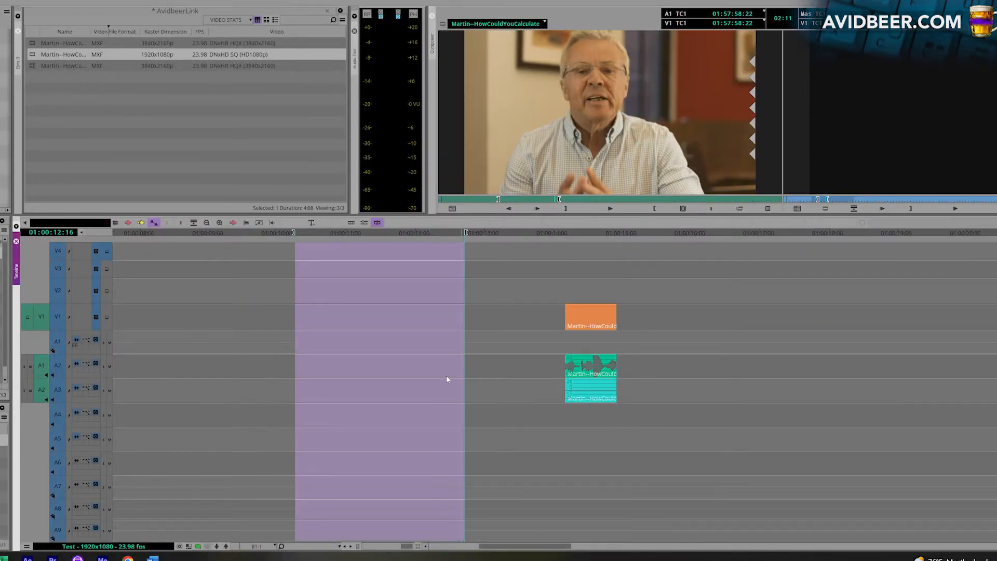
key("x")
Step: Mark and extract a further stretch of empty timeline to pull the clip closer to the sequence start
left_click(76, 363)
left_click(351, 347)
left_click(246, 362)
key("i")
left_click(342, 357)
key("o")
key("x")
Step: Edit the transcoded 3840x2160 DNxHR HQX clip onto V1, A2 and A3 after the first clip, leaving a short gap
left_click(390, 358)
key("i")
left_click(56, 54)
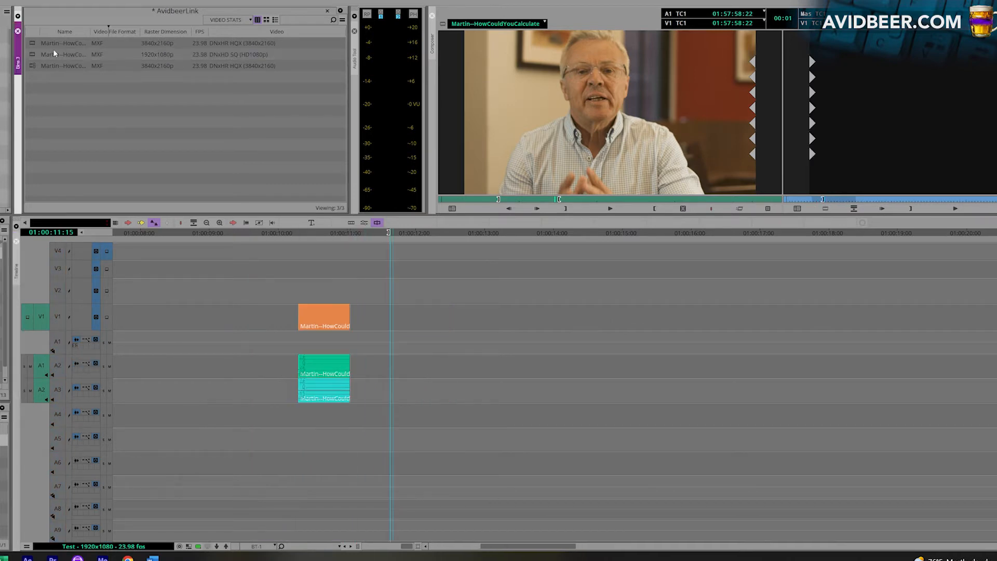
double_click(34, 43)
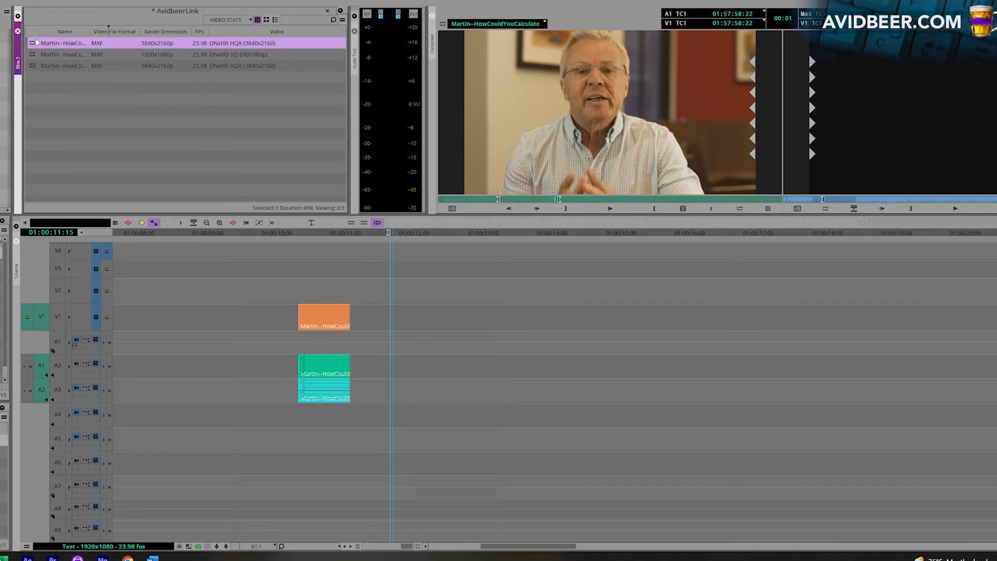
left_click(420, 379)
left_click(66, 389)
left_click(60, 365)
left_click(59, 318)
key("v")
left_click(523, 343)
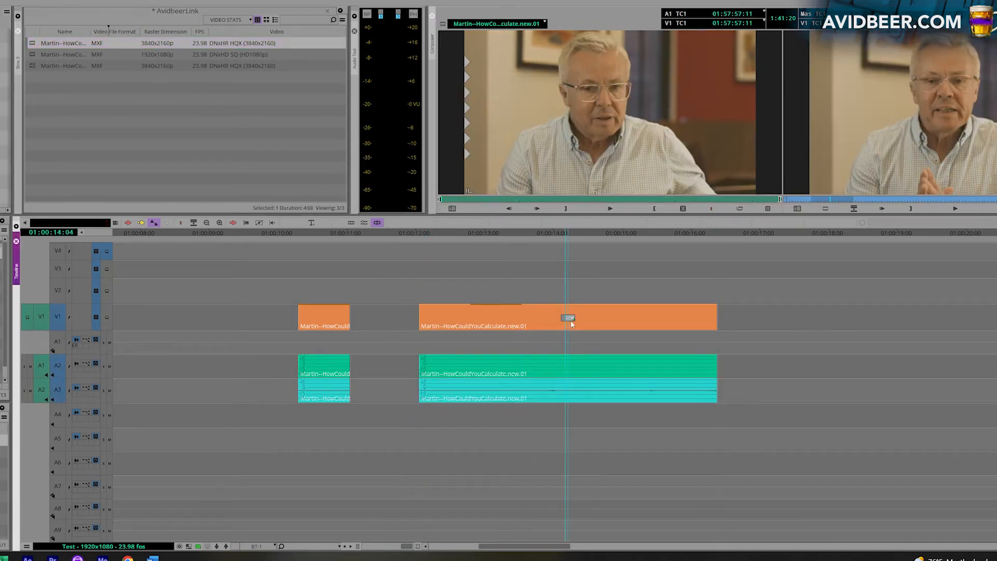
Step: Open the source adapter effect on the second timeline clip in the Effect Editor and expand its FrameFlex parameters
double_click(568, 318)
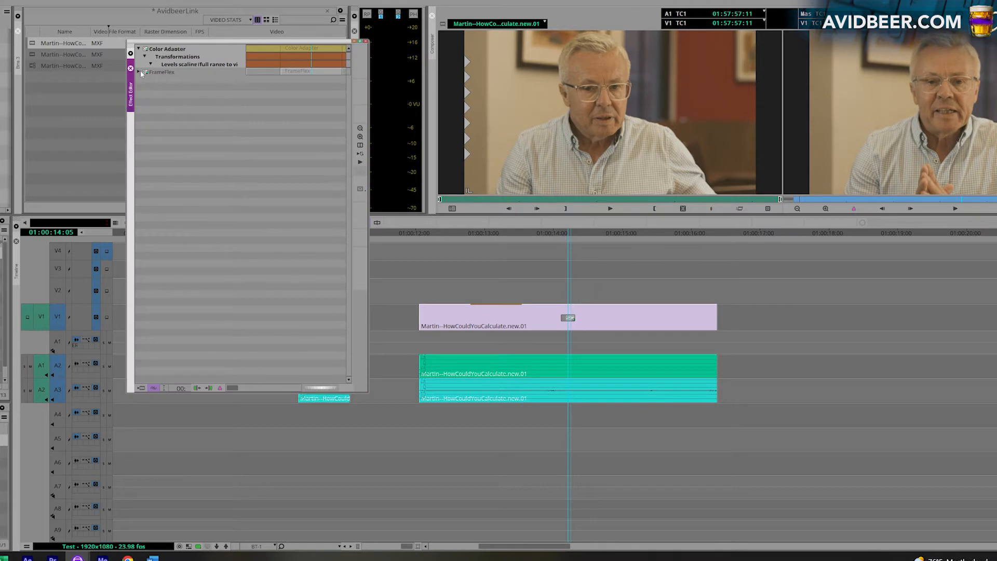
left_click(140, 72)
left_click_drag(173, 42, 795, 42)
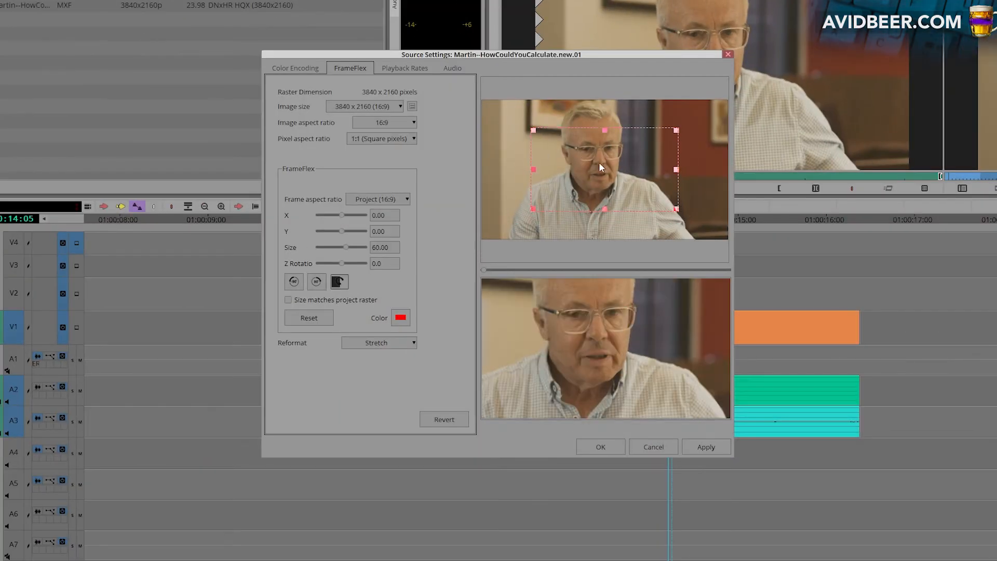
Step: Reframe the clip with the FrameFlex box in Source Settings to size about 74, X about -12.6 and Y about 13
left_click_drag(599, 165, 618, 154)
left_click_drag(662, 185, 683, 260)
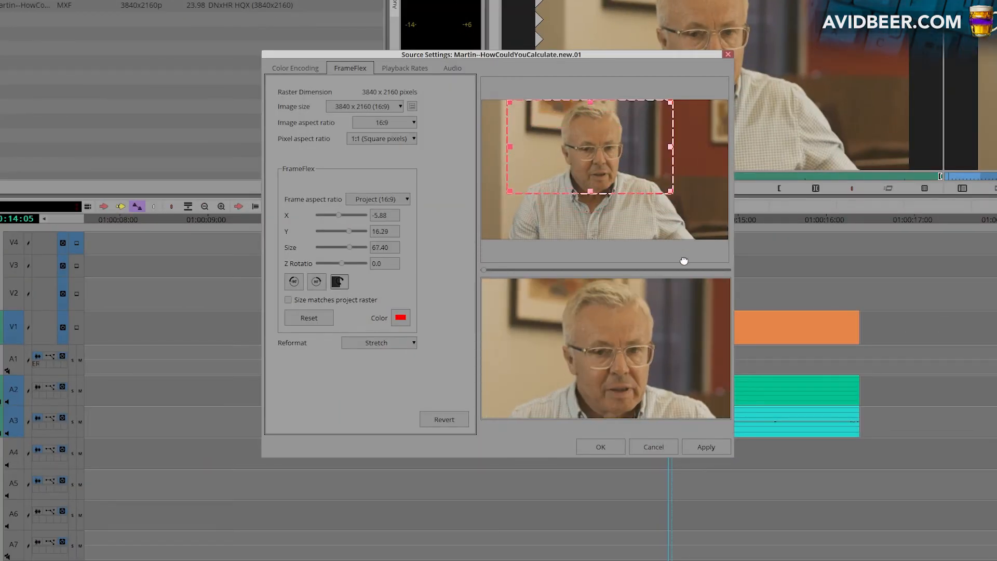
left_click_drag(636, 144, 626, 154)
left_click_drag(661, 113, 695, 101)
left_click_drag(618, 145, 613, 140)
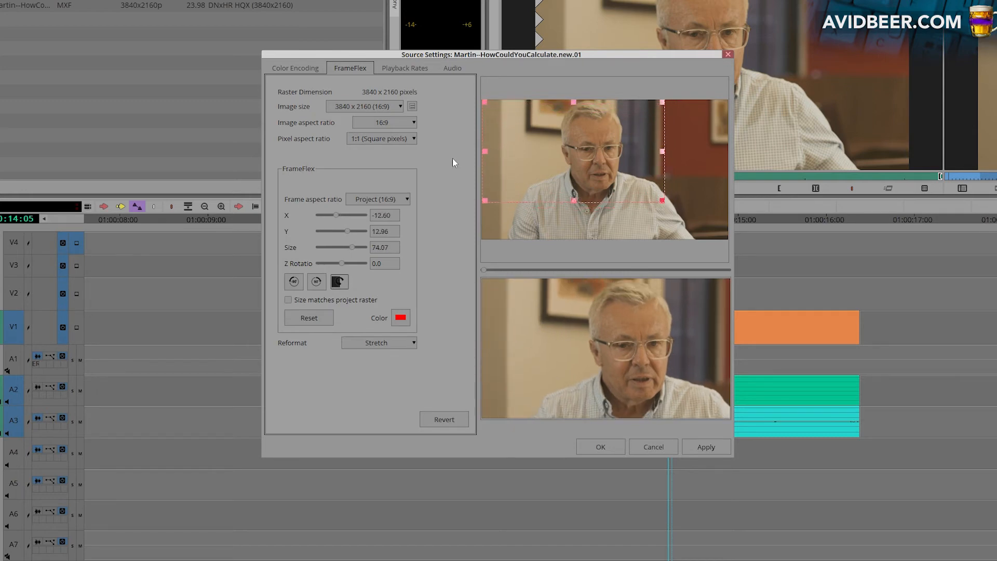
left_click(393, 108)
left_click(389, 117)
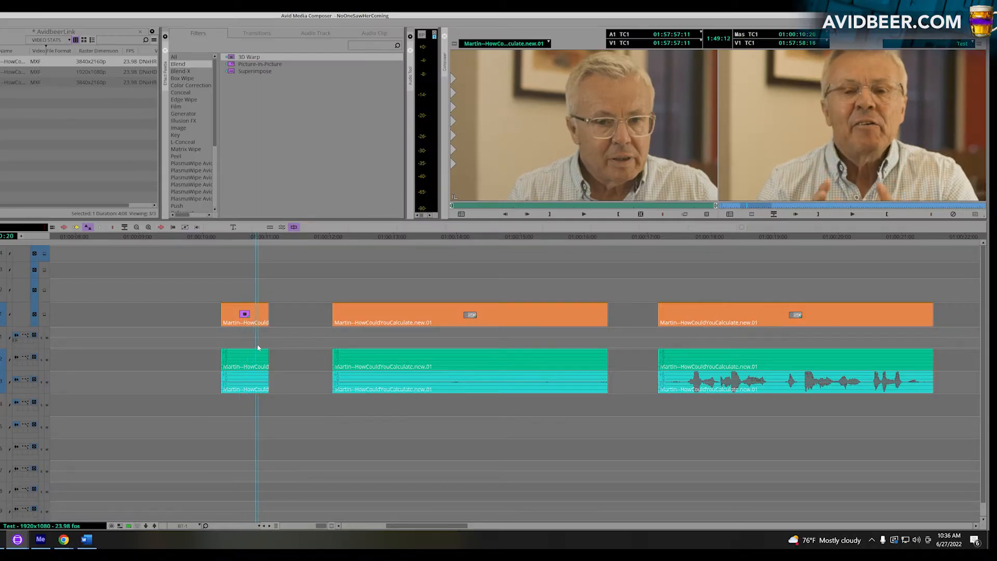
Step: Scrub through the imported and transcoded clips on the timeline, then reopen the Source Browser and reposition it
left_click_drag(240, 348, 245, 349)
left_click_drag(737, 392, 388, 387)
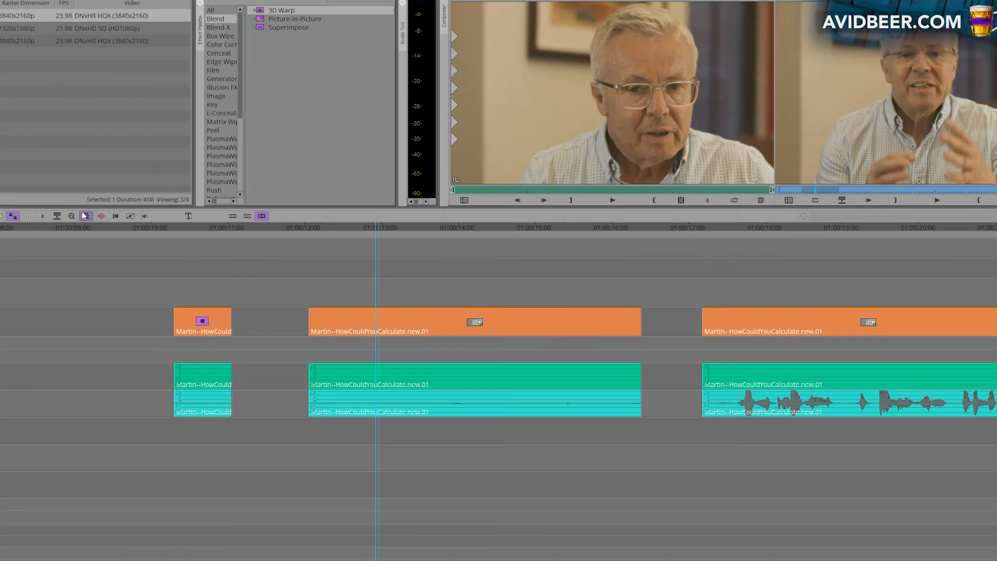
key("ctrl+i")
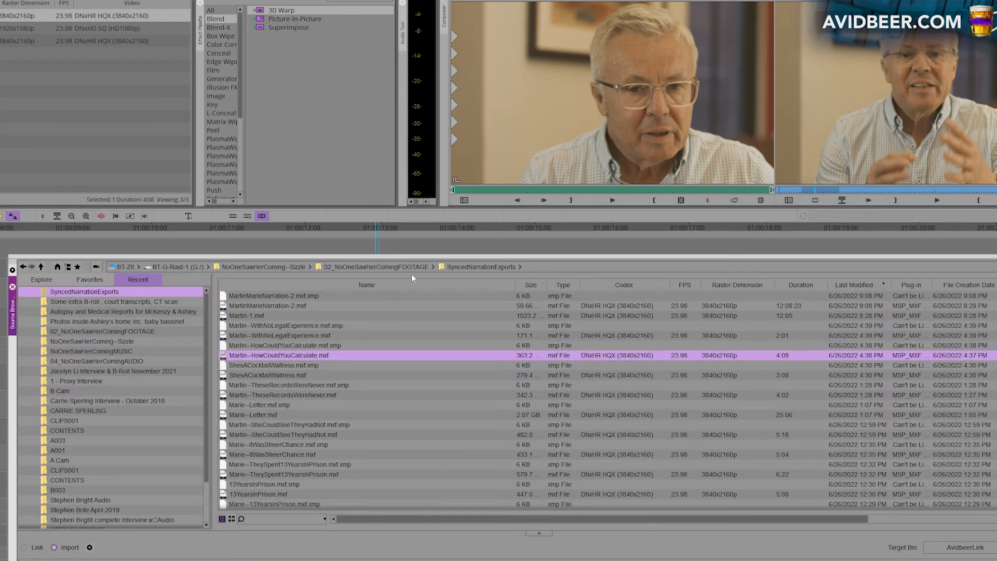
left_click_drag(417, 259, 422, 116)
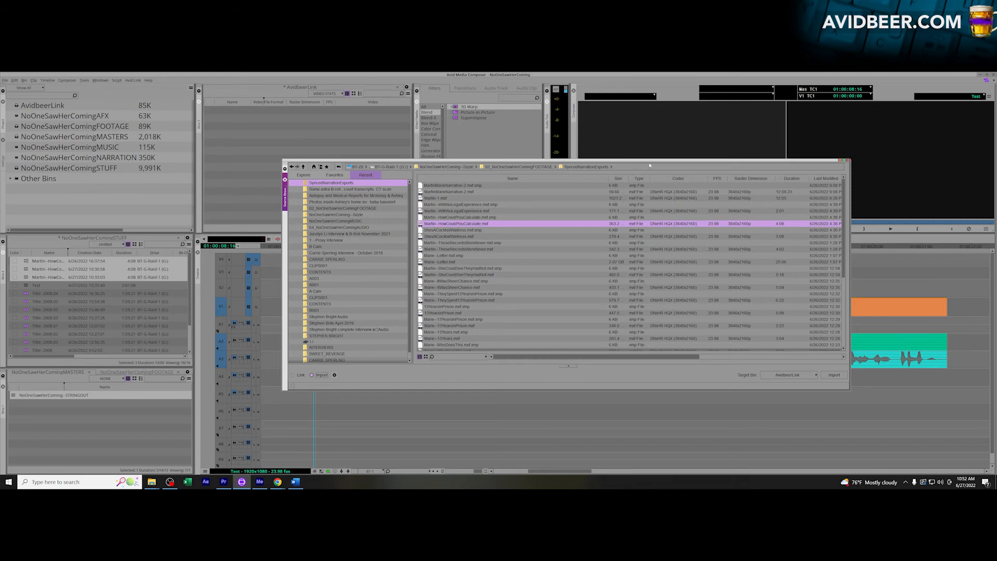
Step: Narrow and reposition the Source Browser, load Marie--Letter.mxf into the source monitor, and switch the browser to Link mode
left_click_drag(850, 185, 803, 185)
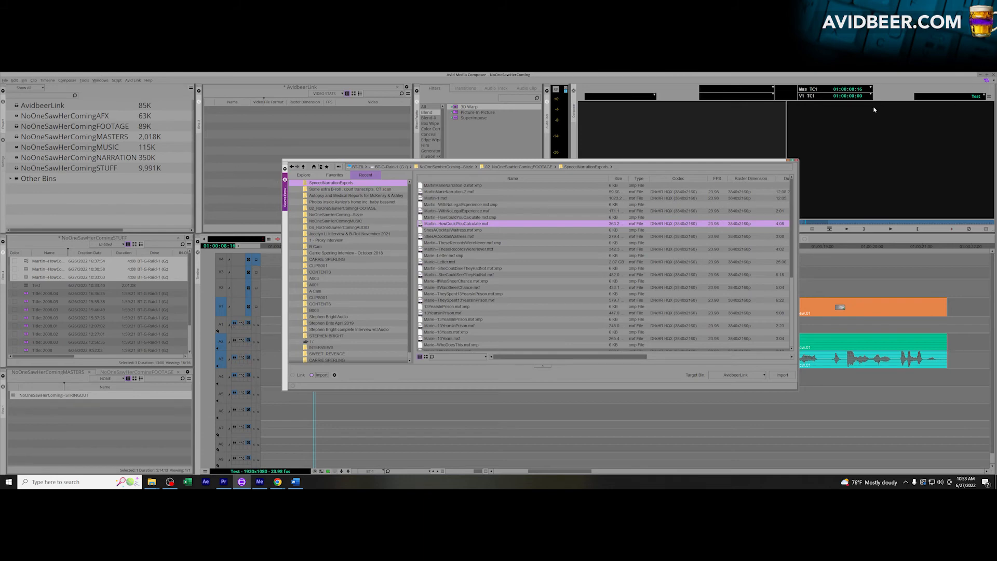
left_click_drag(583, 163, 598, 168)
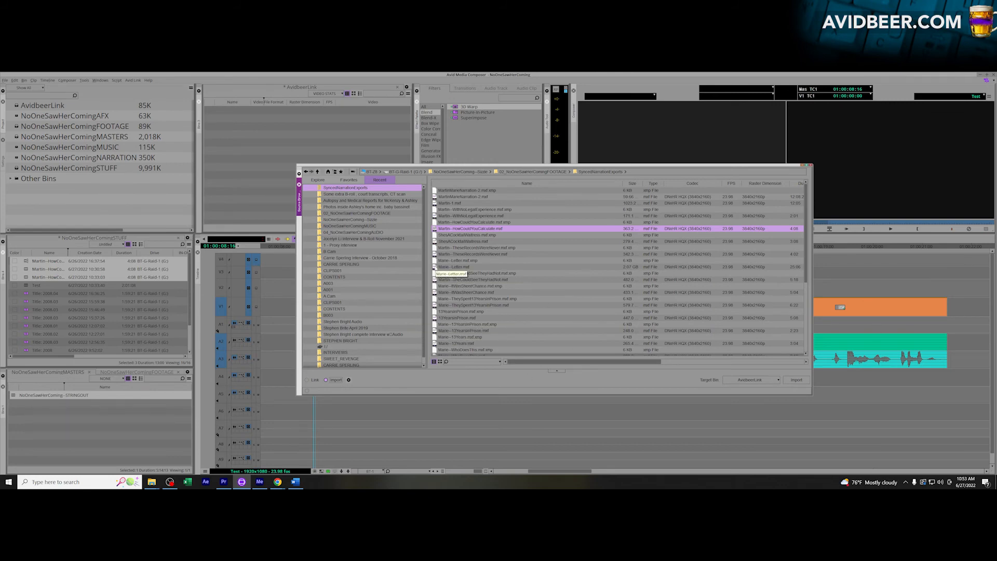
double_click(442, 267)
mouse_move(697, 166)
left_mouse_down()
mouse_move(723, 139)
mouse_move(687, 151)
left_mouse_up()
left_click(297, 365)
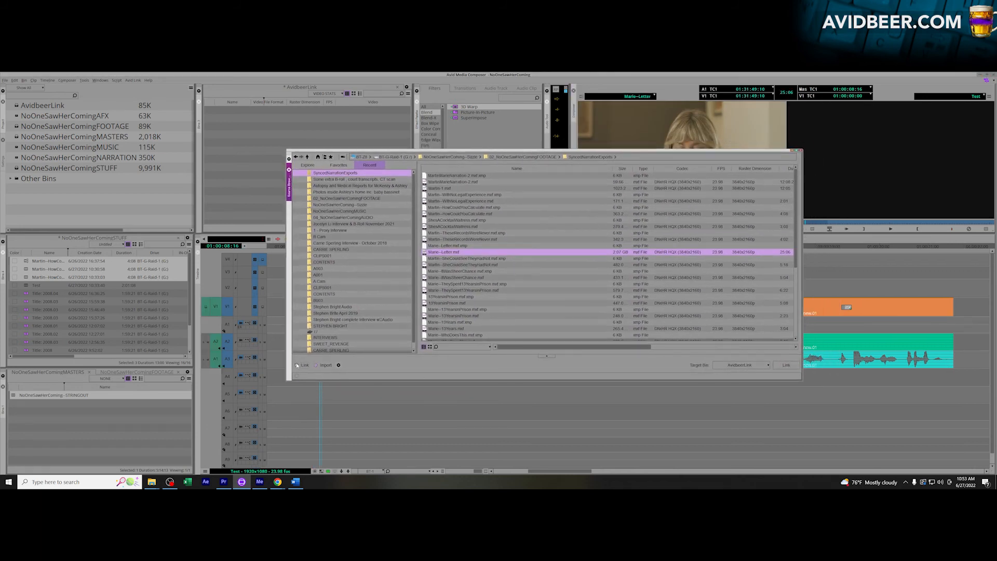